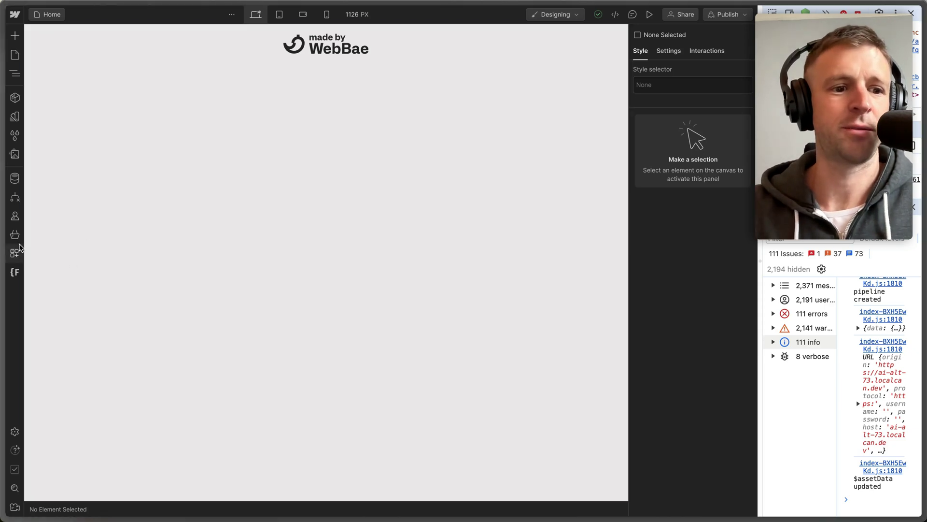
Launch the AI Alt Text Bae development app over the canvas, then view the 61-file Assets library
click(15, 253)
click(95, 98)
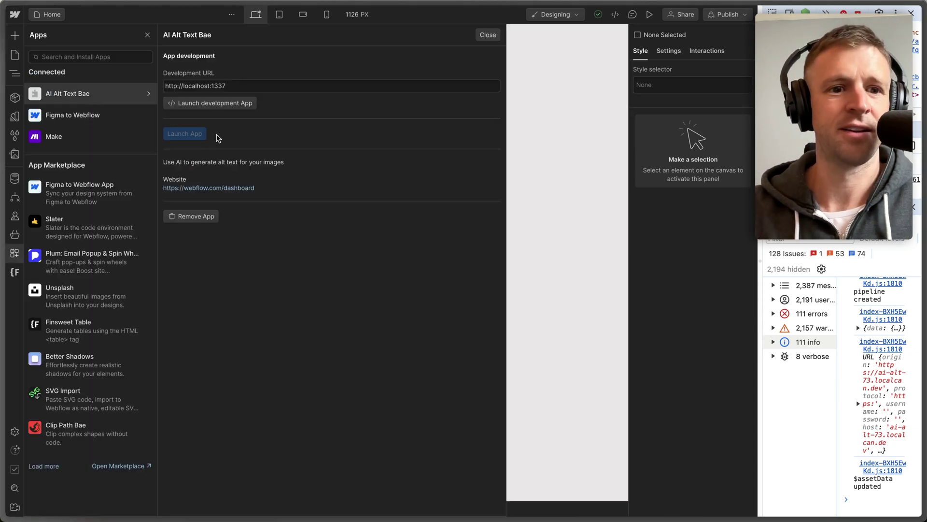
click(225, 107)
drag(258, 99, 303, 82)
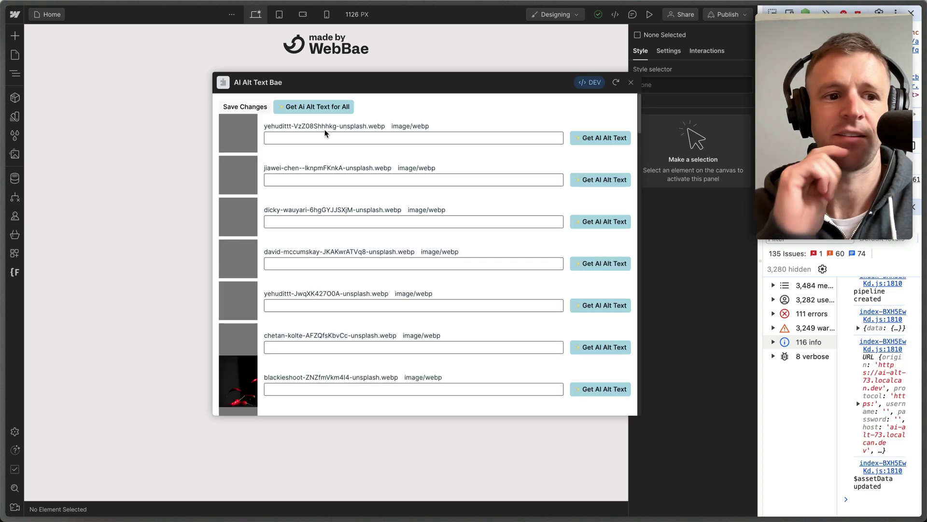
click(15, 154)
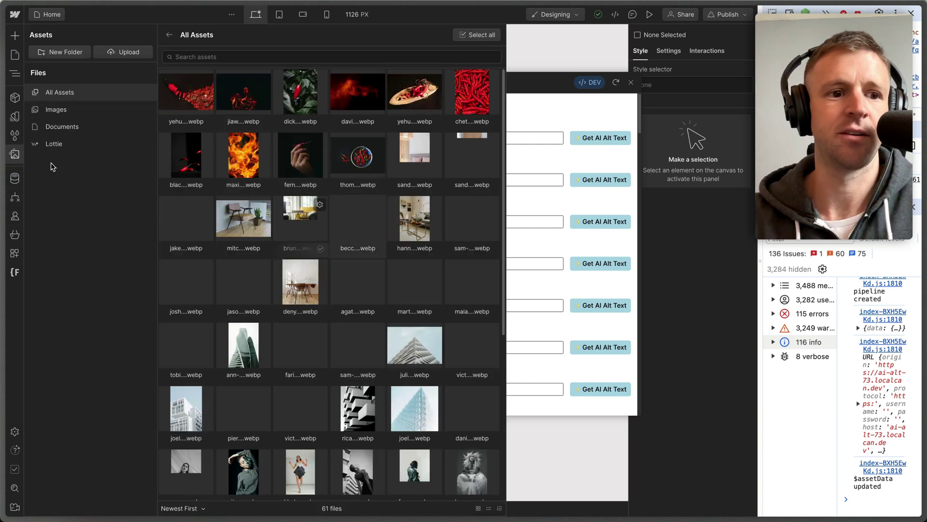
Enter 'type out any alt text' as the first image's alt text
click(16, 154)
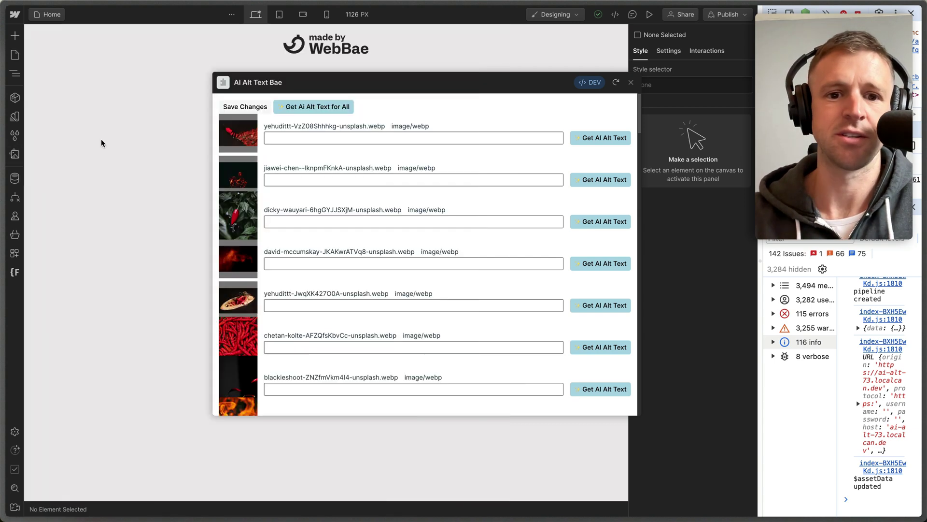
drag(473, 92, 467, 92)
click(328, 140)
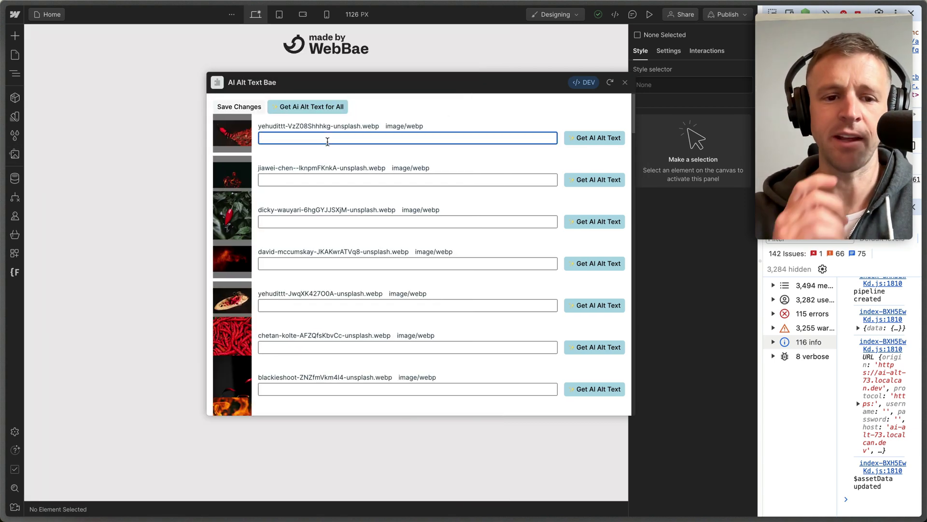
text(type )
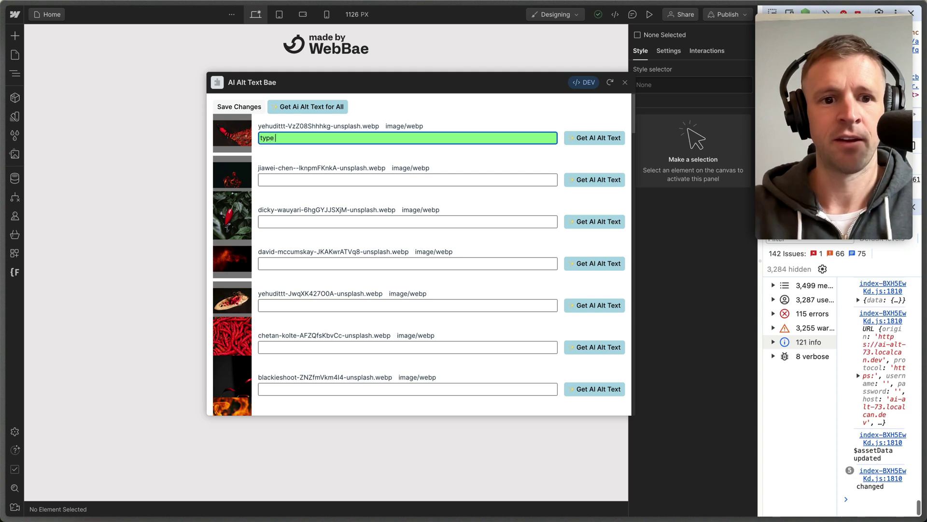
text(out any alt text)
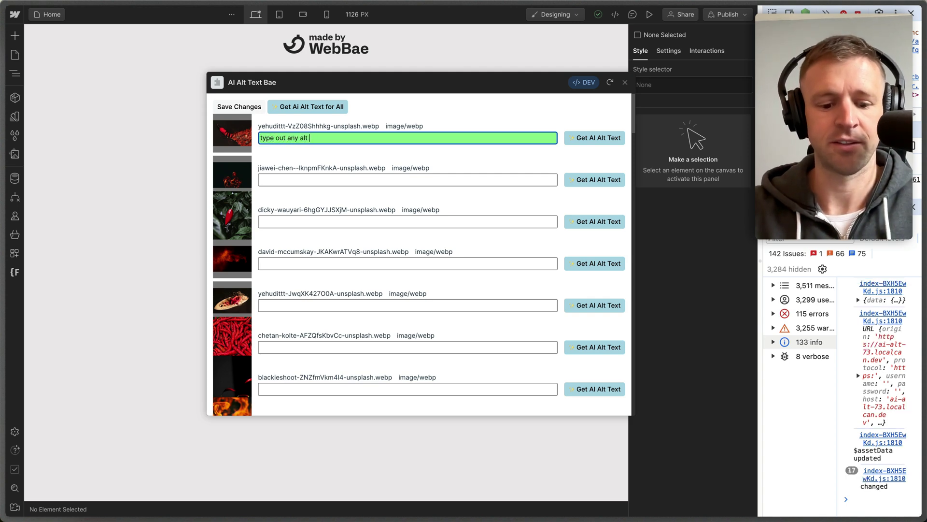
Generate AI alt text for the beads, desk and building images
click(301, 182)
scroll(356, 259, down, 1)
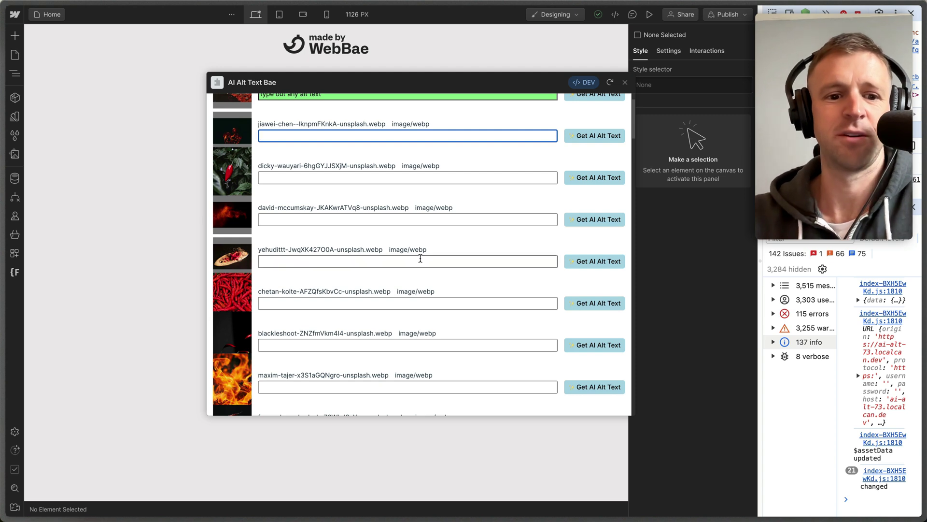
scroll(438, 267, down, 4)
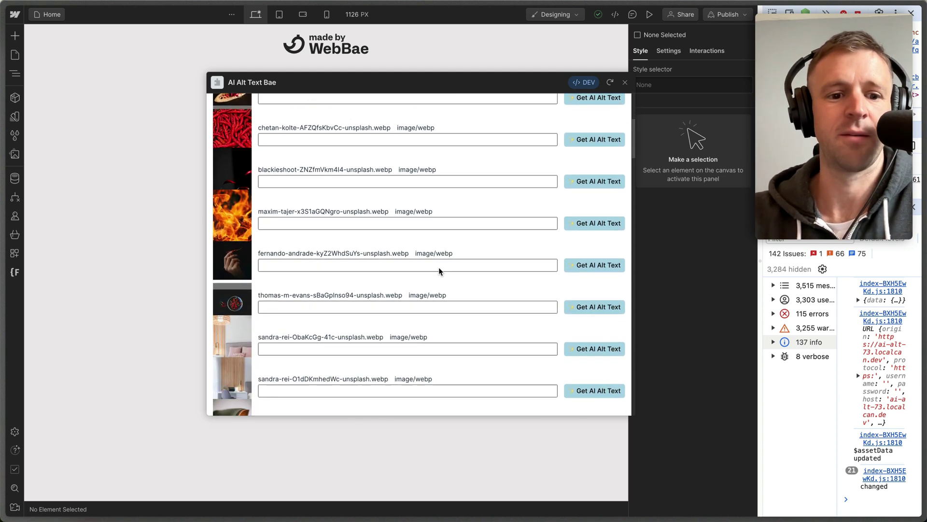
scroll(438, 267, down, 1)
click(586, 276)
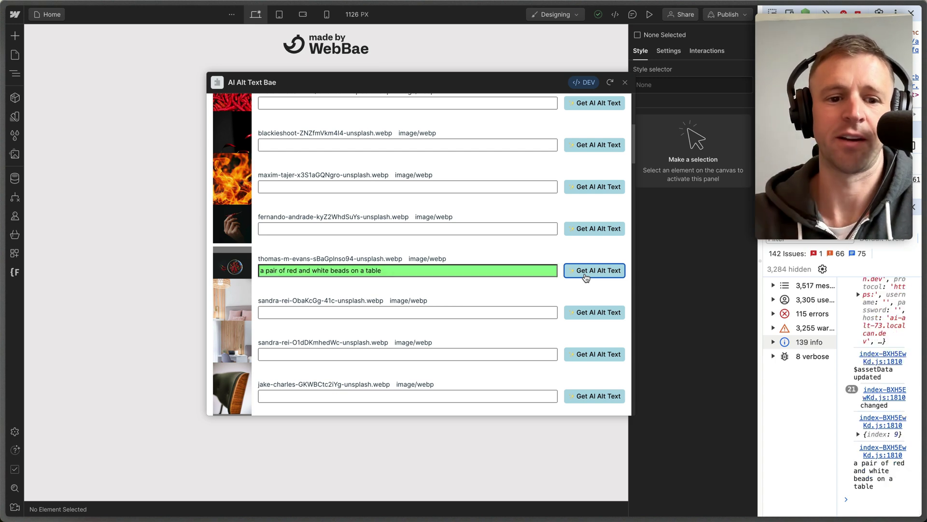
scroll(445, 267, down, 2)
click(594, 290)
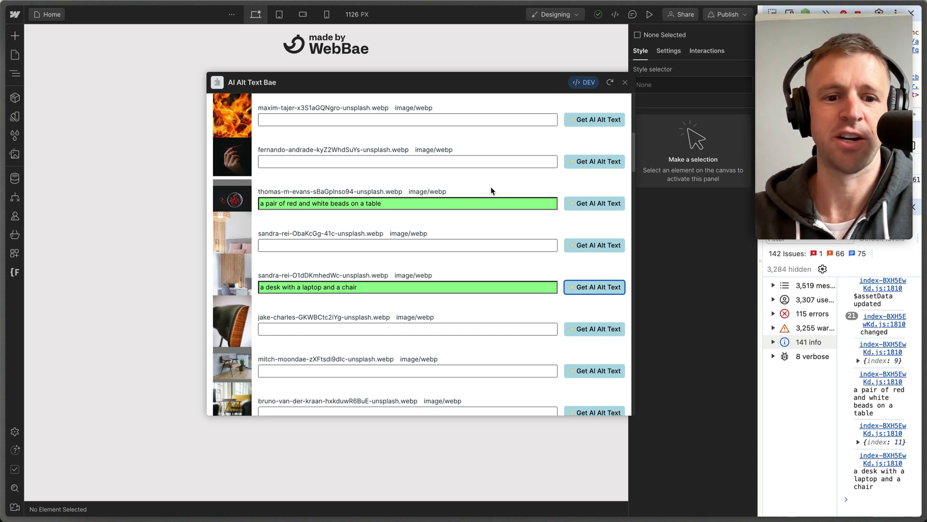
scroll(466, 198, down, 10)
scroll(466, 198, down, 5)
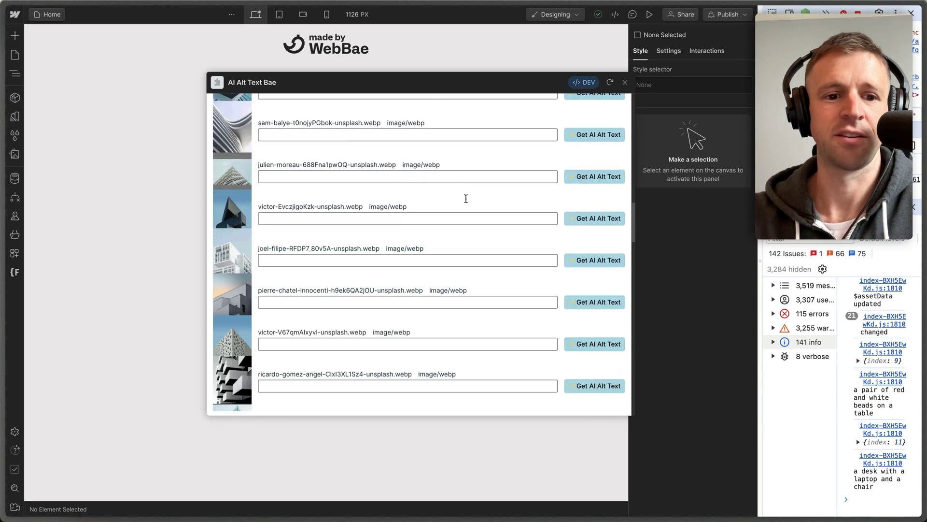
click(603, 195)
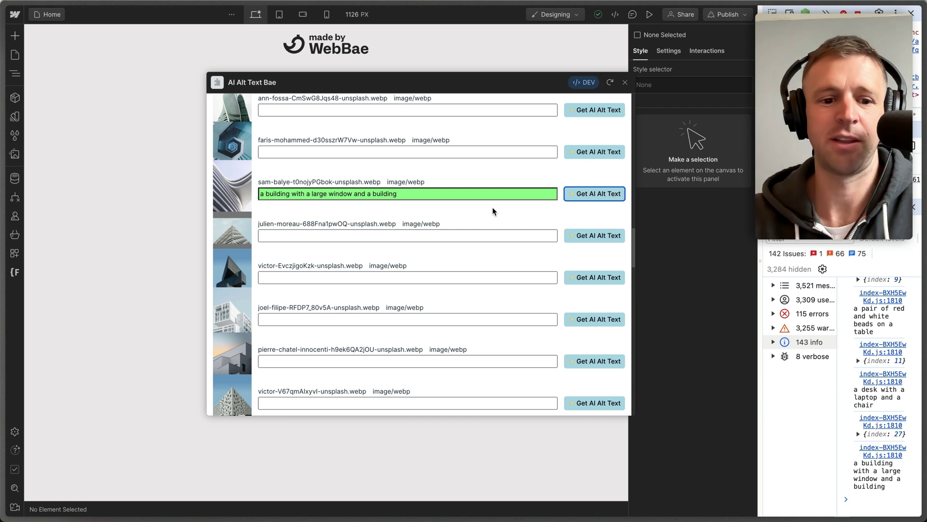
Edit the building image's description to read 'a building with large windows'
scroll(492, 211, down, 8)
scroll(492, 211, up, 5)
scroll(492, 211, up, 1)
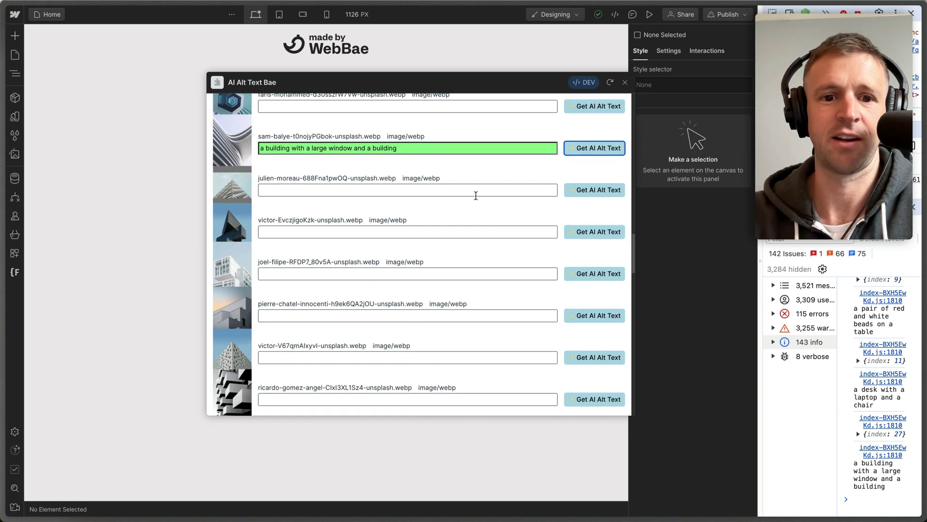
drag(430, 148, 349, 149)
text(s)
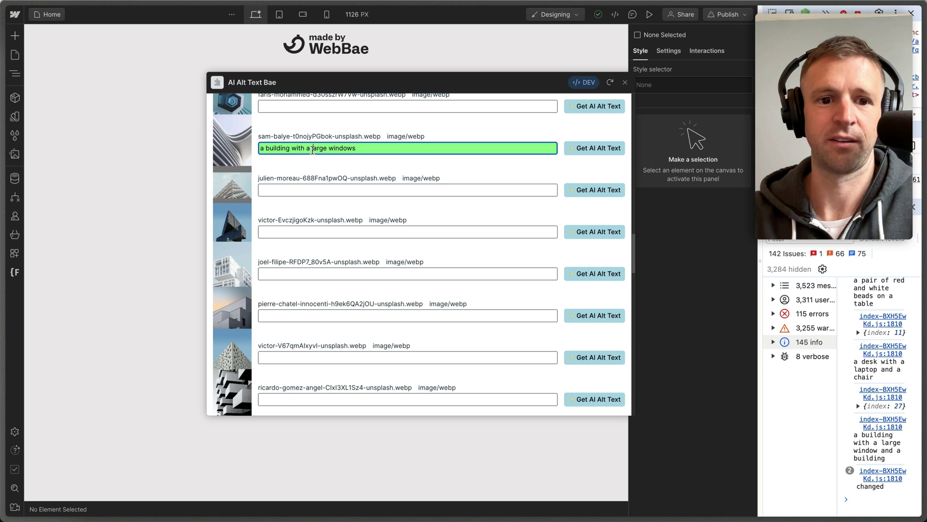
click(312, 148)
key(BackSpace)
key(BackSpace)
text(lt text)
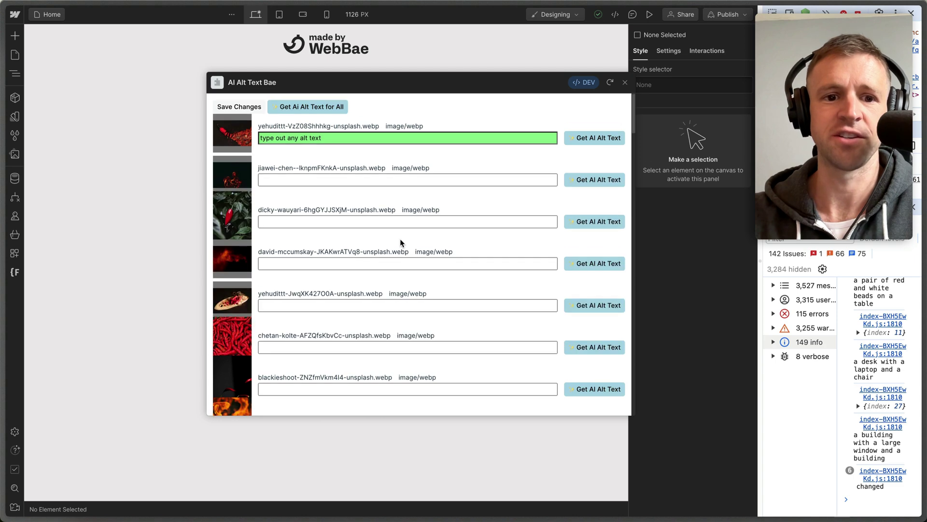
Save the alt text changes to the assets, close the app, and reload the Designer
click(253, 111)
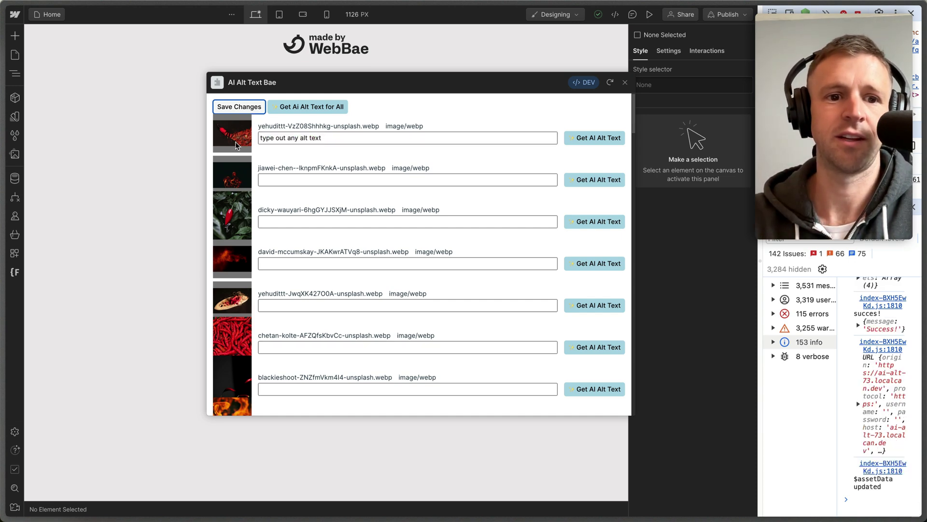
scroll(341, 157, down, 4)
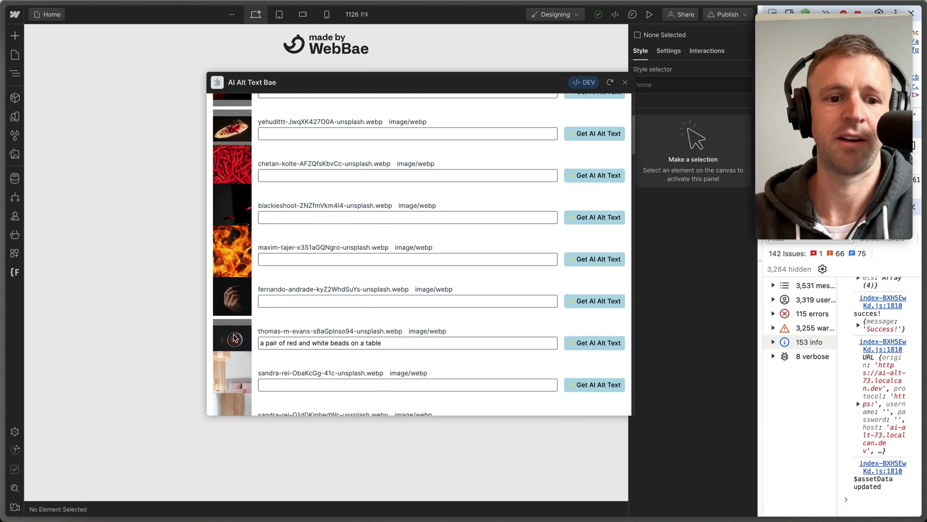
click(625, 82)
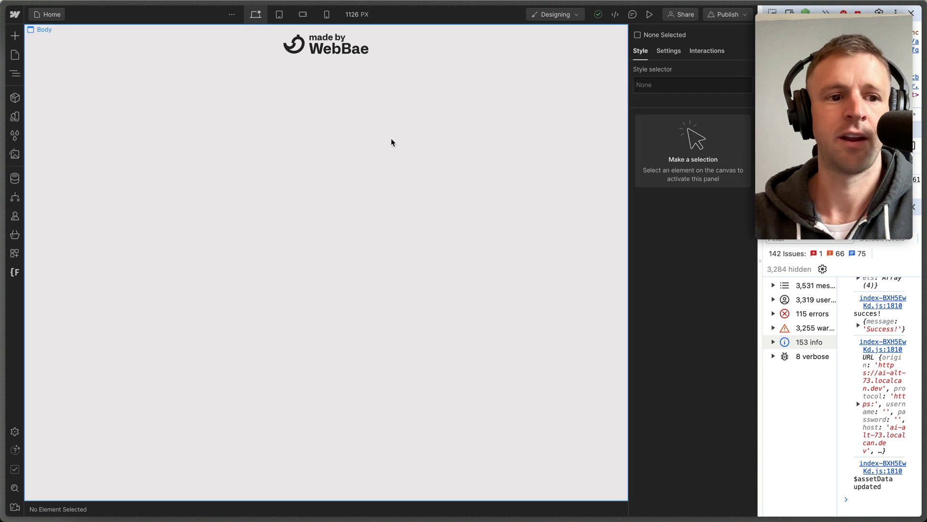
key(super+r)
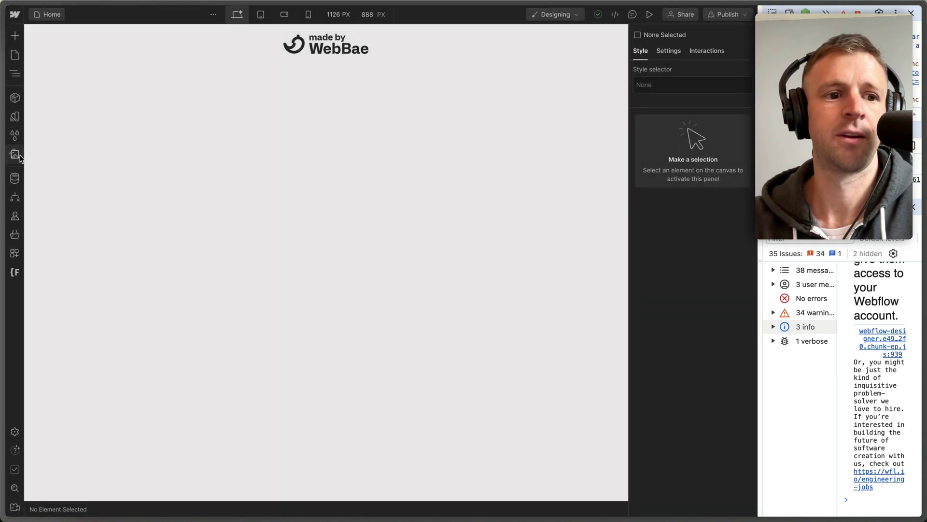
Confirm the red beads asset stores 'a pair of red and white beads on a table'
click(15, 154)
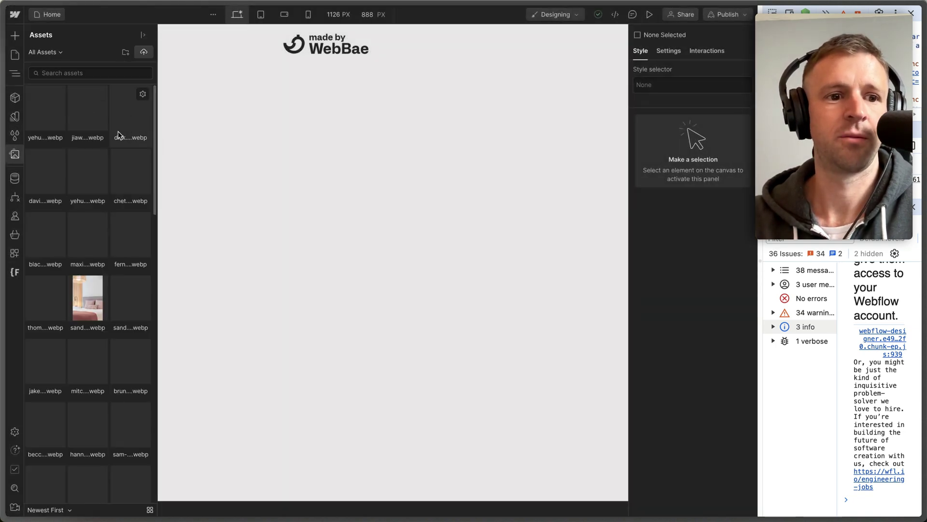
click(57, 286)
click(72, 217)
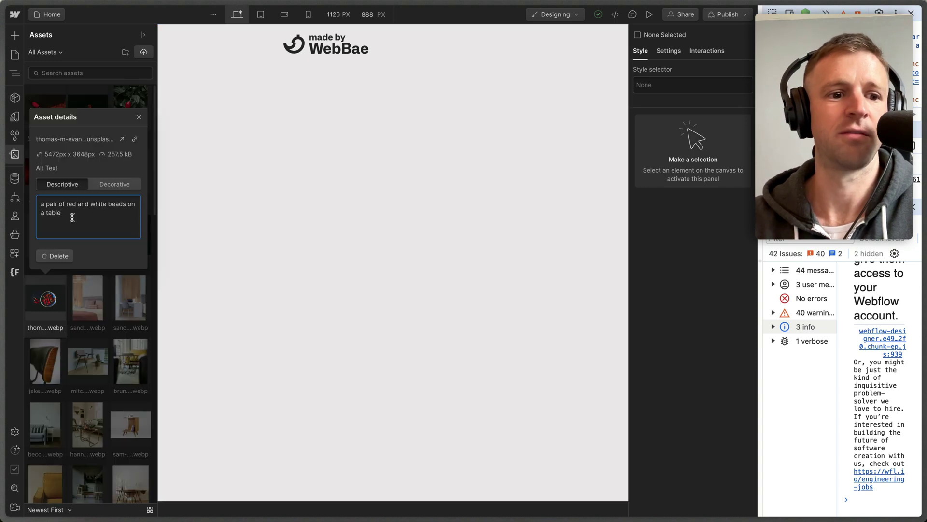
click(139, 117)
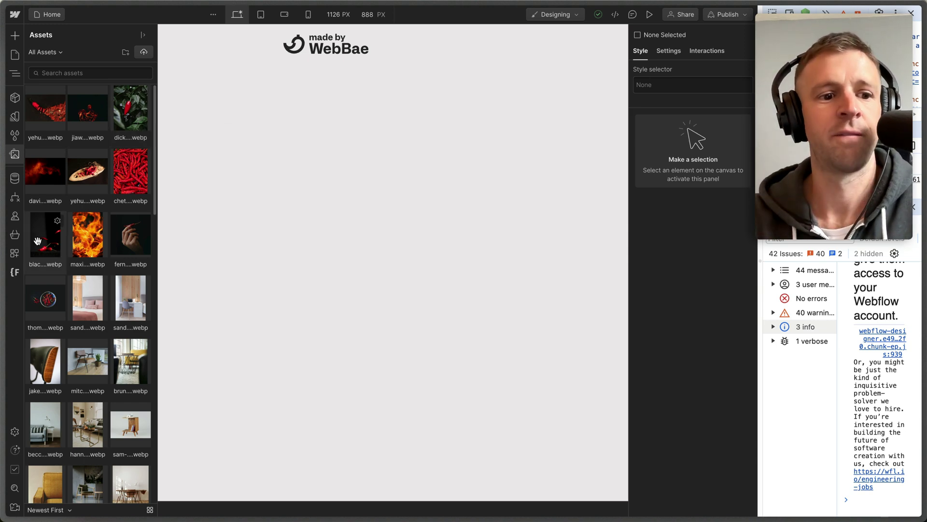
click(14, 253)
Relaunch AI Alt Text Bae over the canvas and run 'Get Ai Alt Text for All'
click(73, 100)
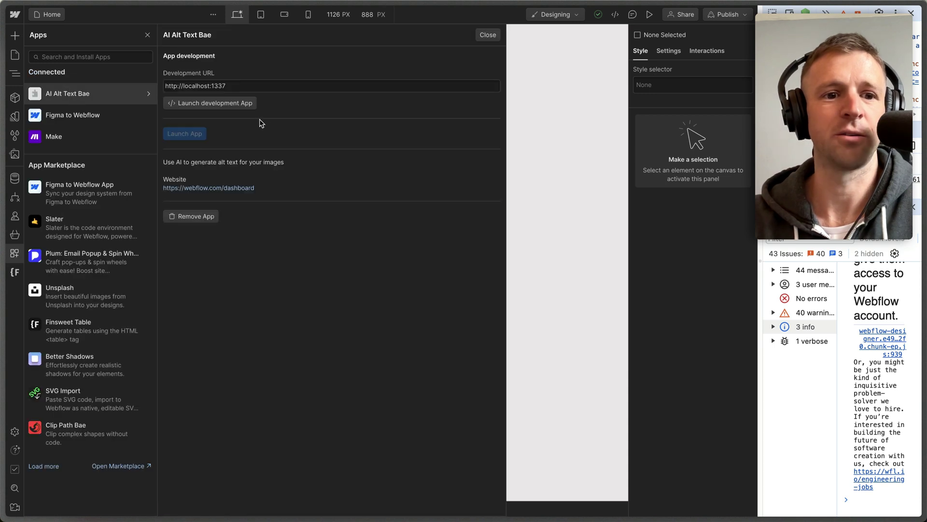
click(251, 104)
drag(424, 100, 453, 73)
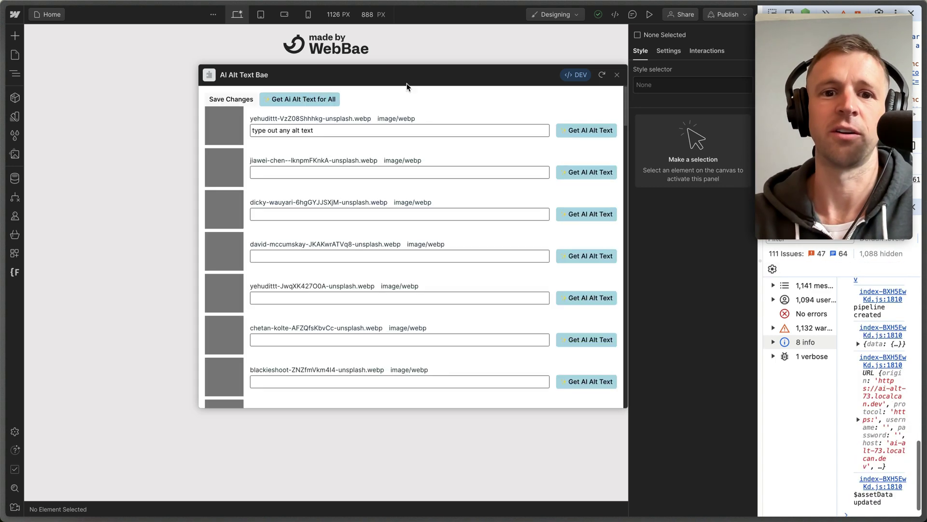
click(268, 100)
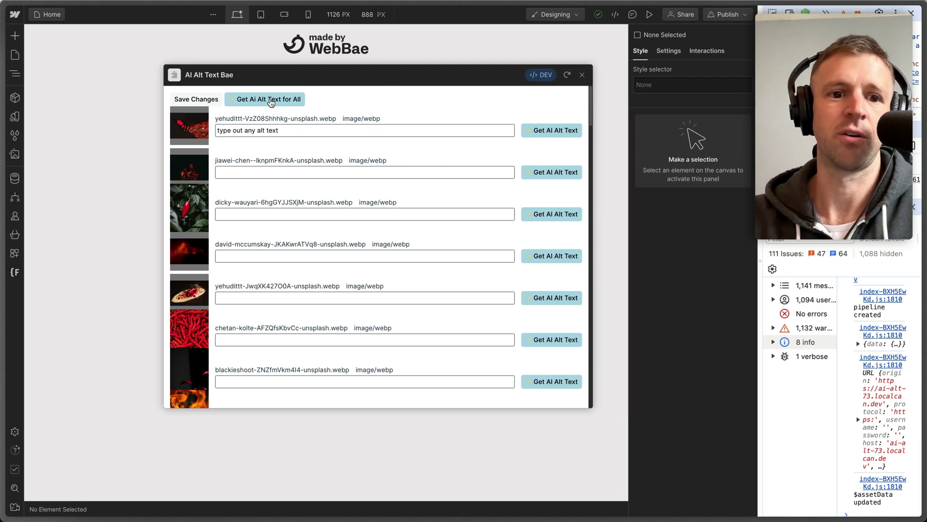
drag(758, 281, 668, 290)
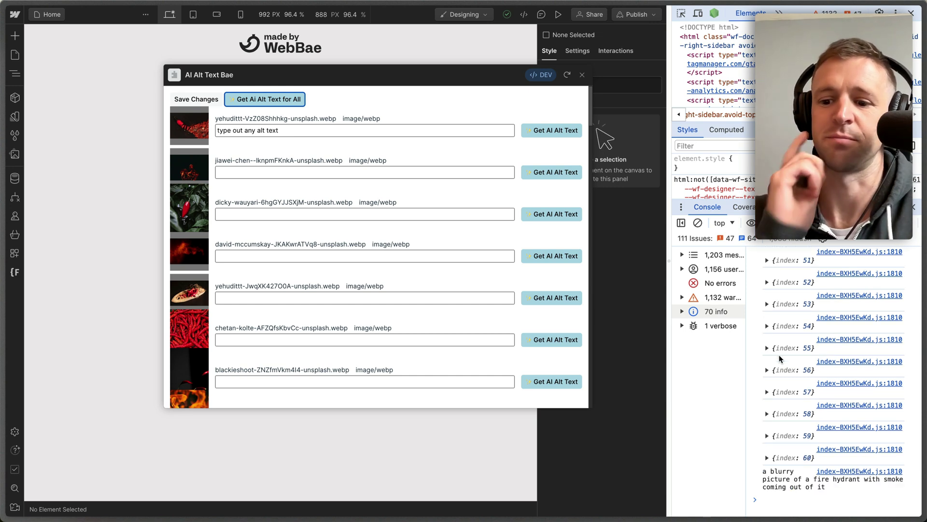
Scroll the app's image list as AI descriptions arrive, such as the fire hydrant and cordless phone
scroll(487, 261, down, 2)
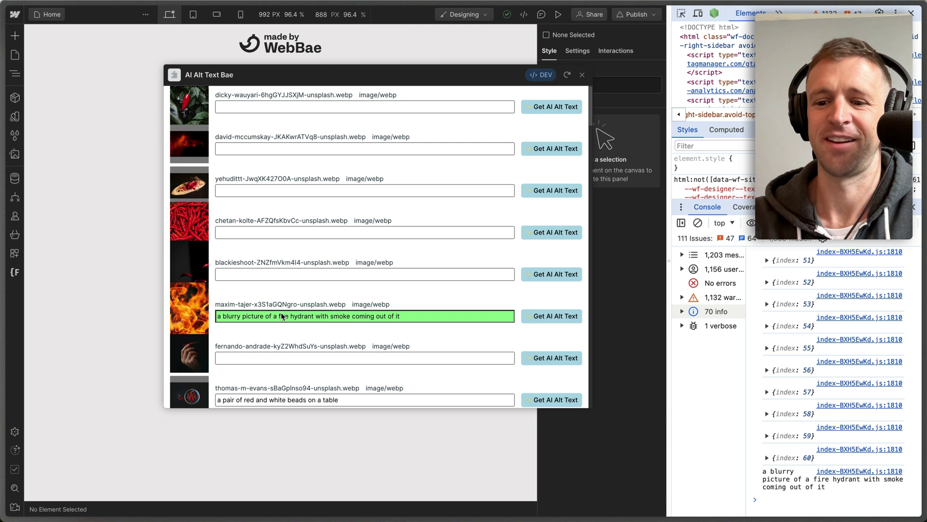
scroll(371, 296, down, 2)
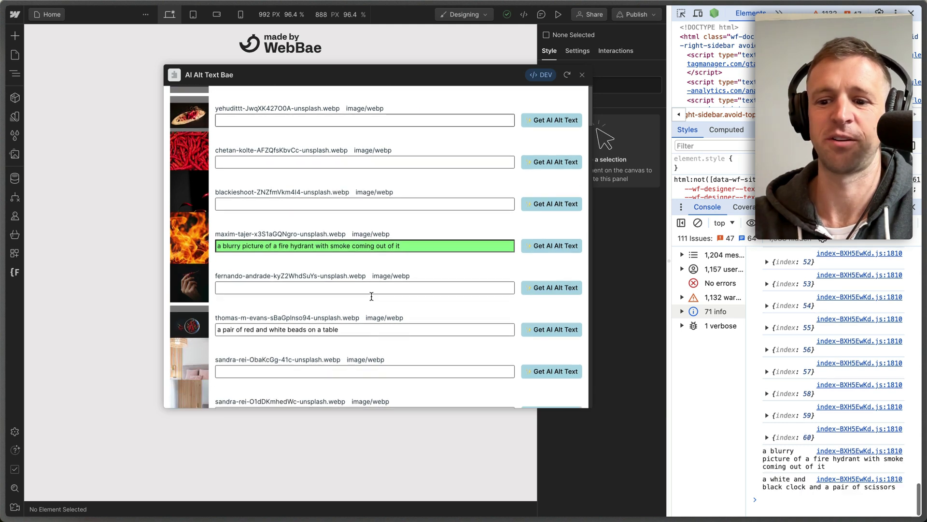
scroll(394, 283, down, 8)
scroll(394, 283, up, 14)
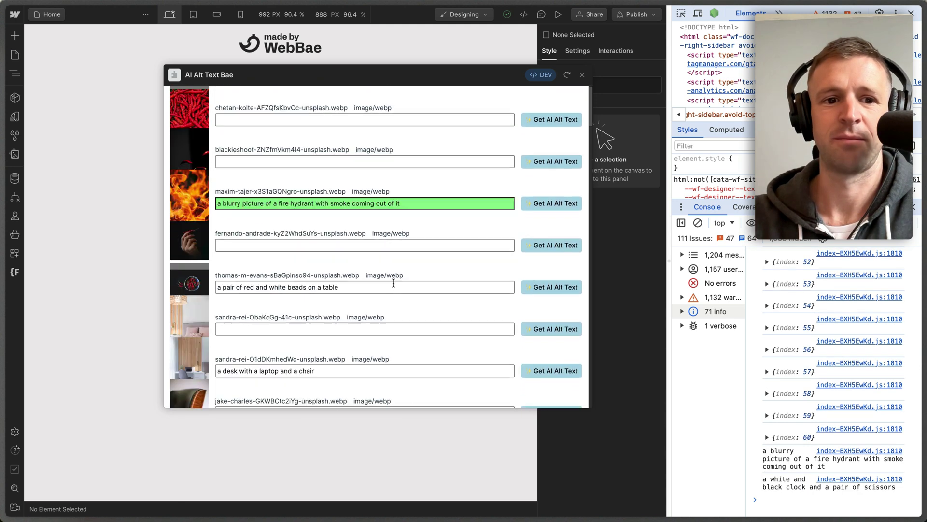
scroll(394, 283, down, 4)
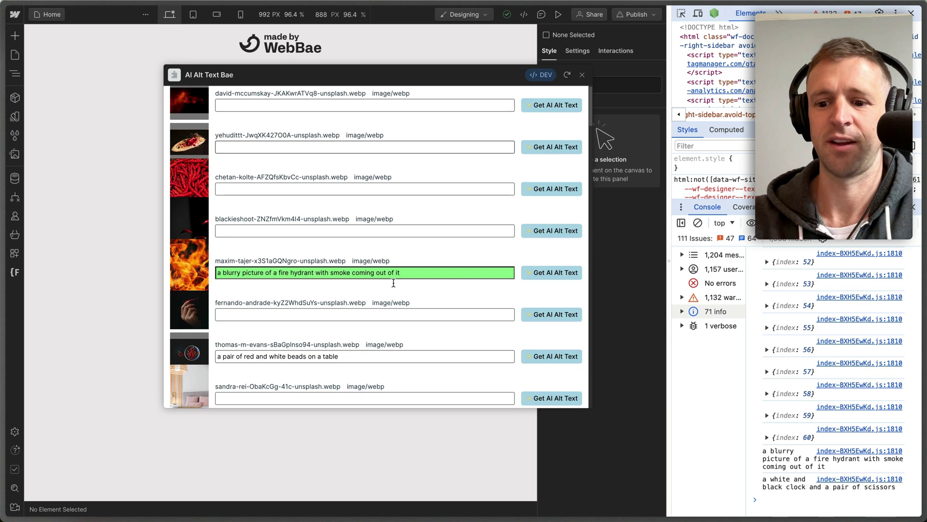
scroll(394, 283, down, 3)
scroll(394, 283, down, 20)
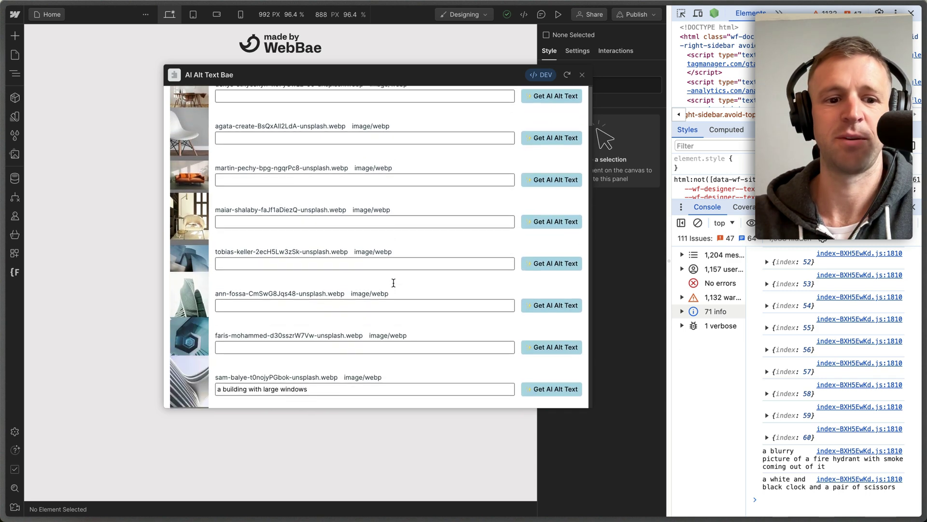
scroll(393, 282, down, 6)
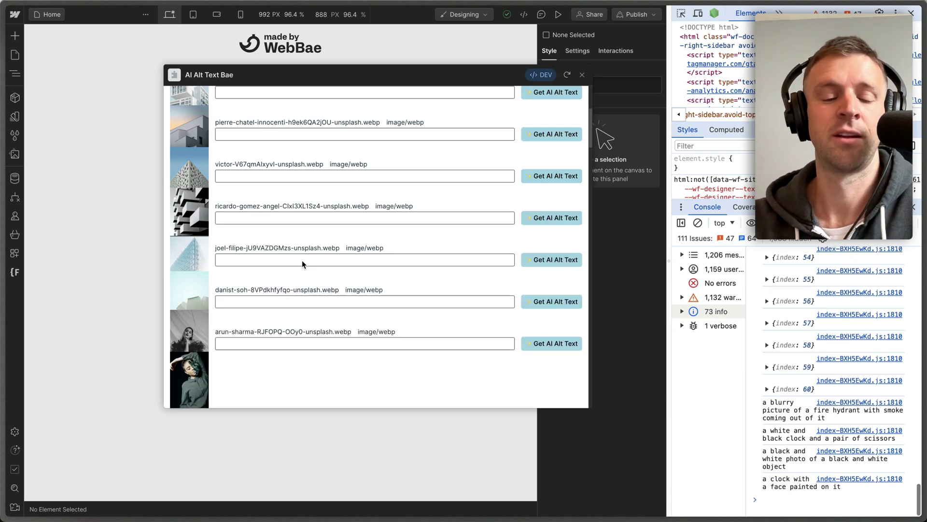
scroll(302, 264, down, 1)
scroll(302, 259, down, 3)
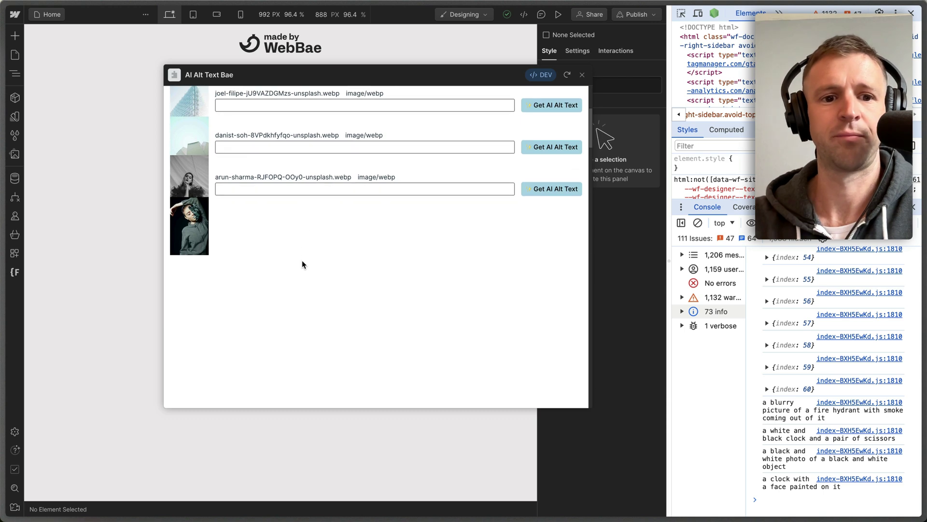
scroll(302, 260, down, 6)
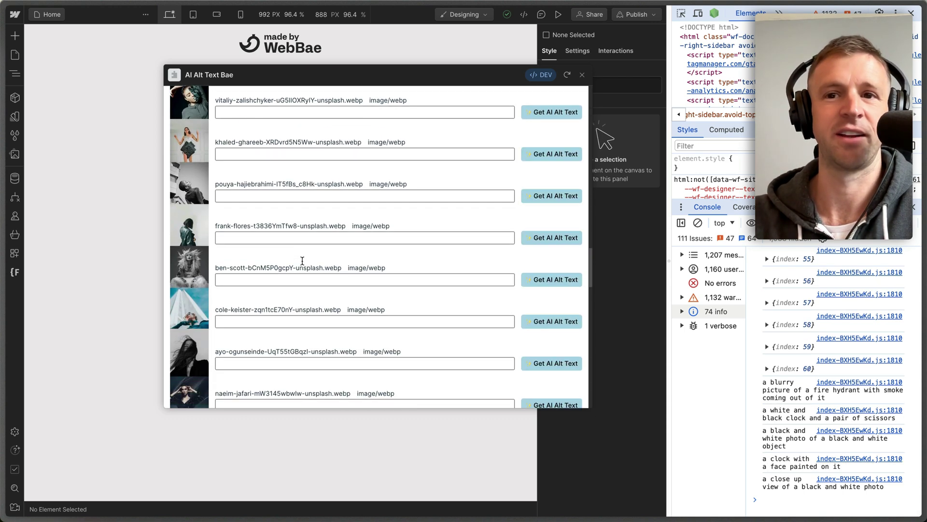
scroll(302, 260, down, 5)
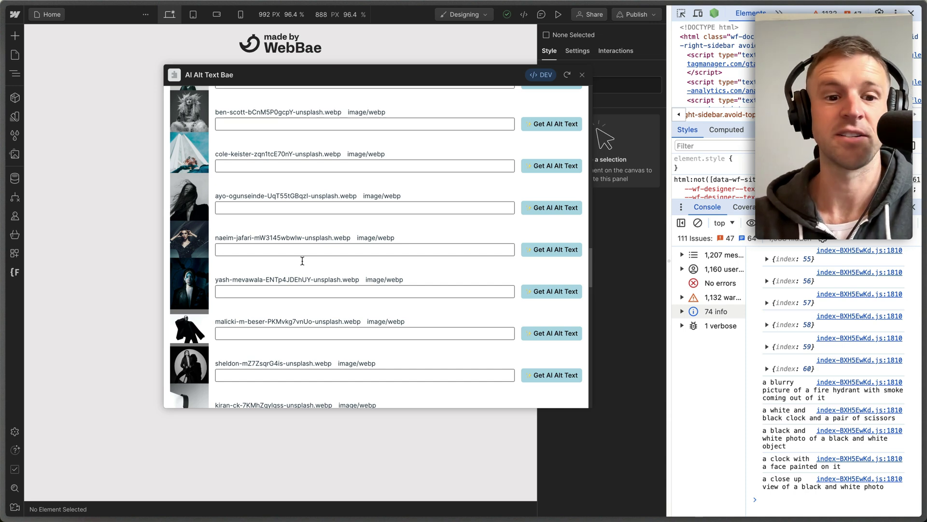
scroll(302, 260, down, 7)
scroll(302, 260, up, 3)
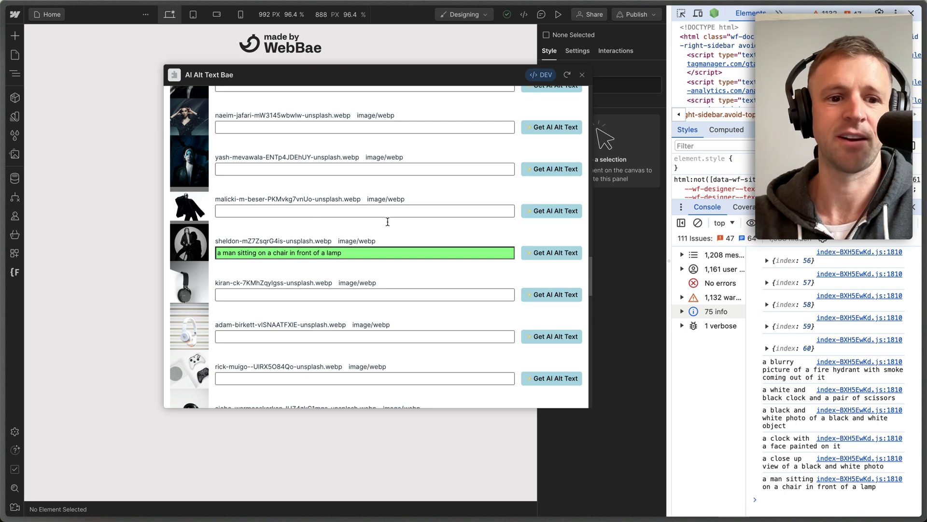
scroll(387, 219, down, 10)
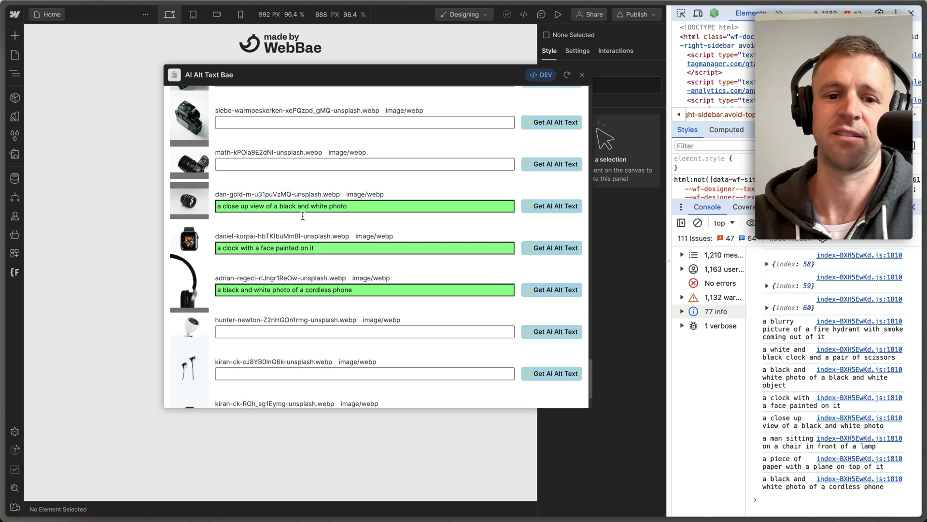
scroll(386, 233, down, 1)
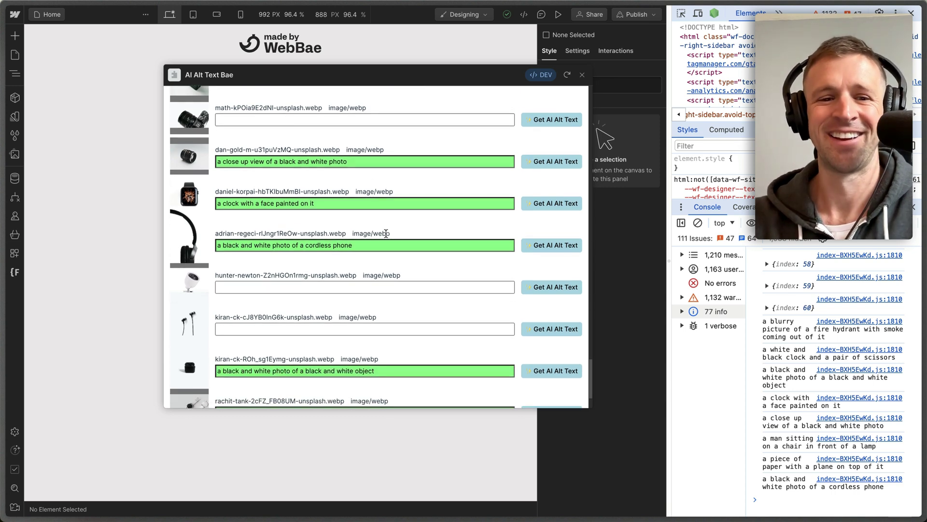
scroll(418, 223, down, 1)
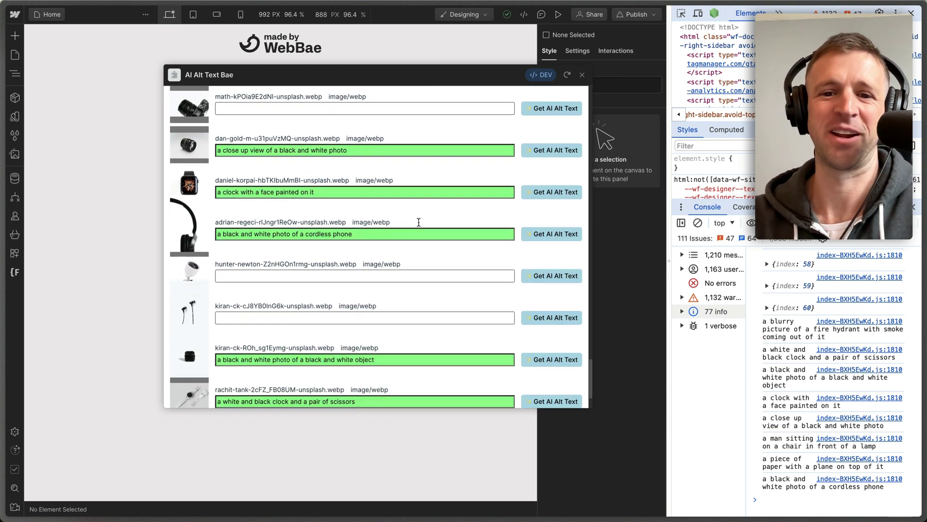
scroll(418, 224, up, 1)
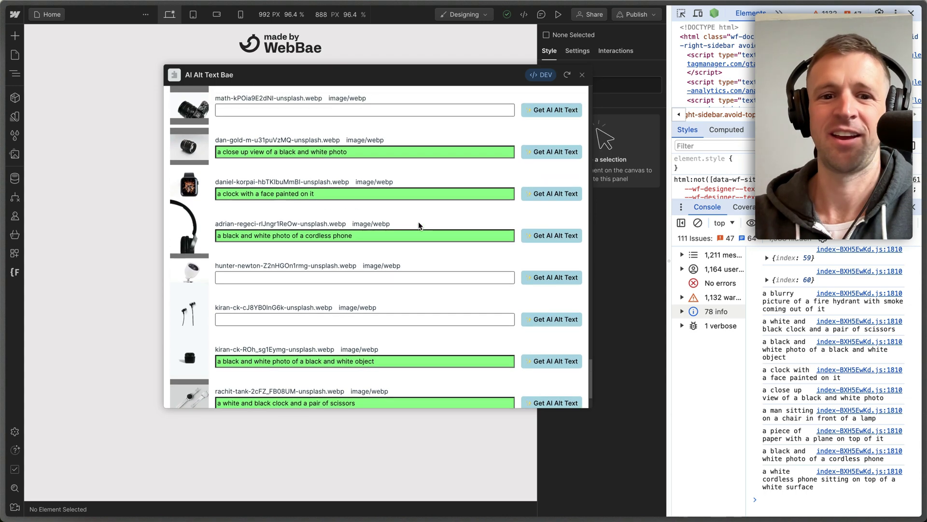